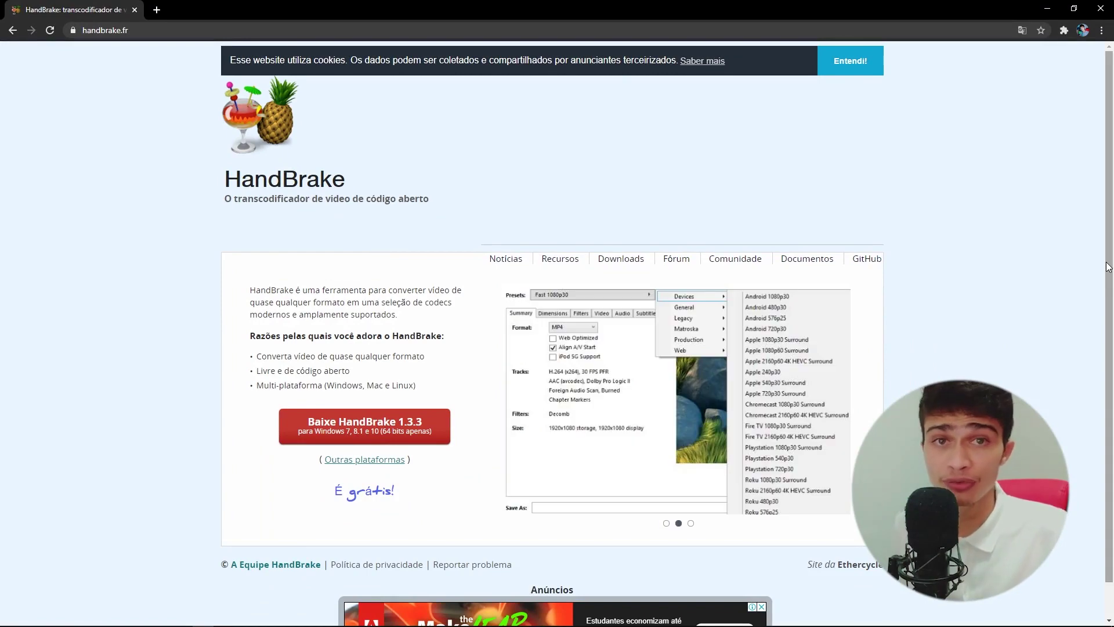
Step: Download the HandBrake 1.3.3 installer to Downloads and run it
left_click(368, 427)
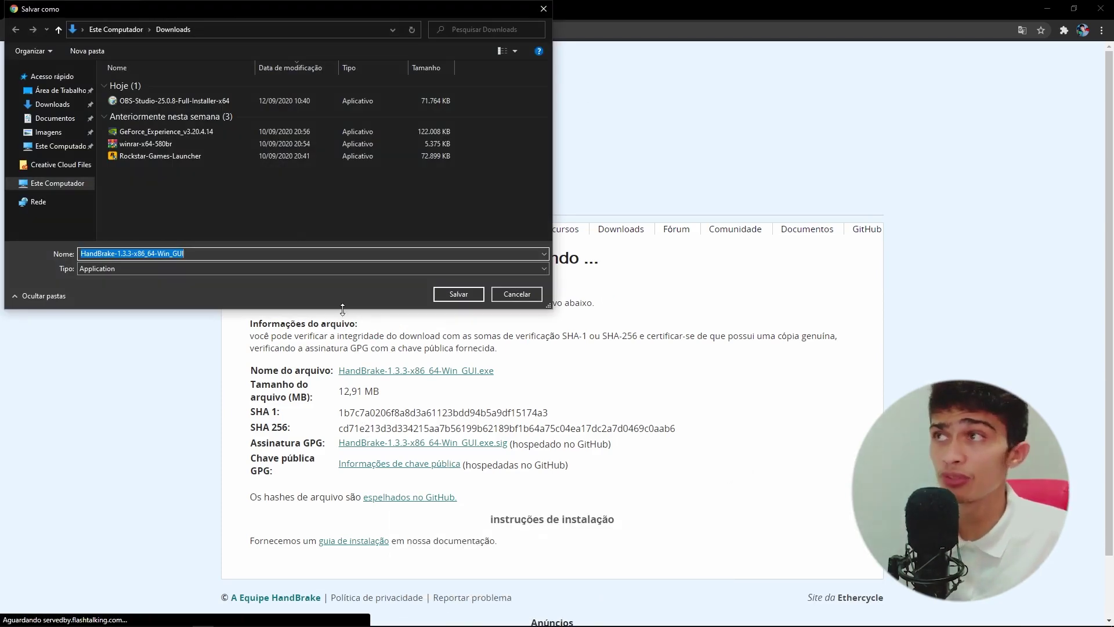
left_click(469, 293)
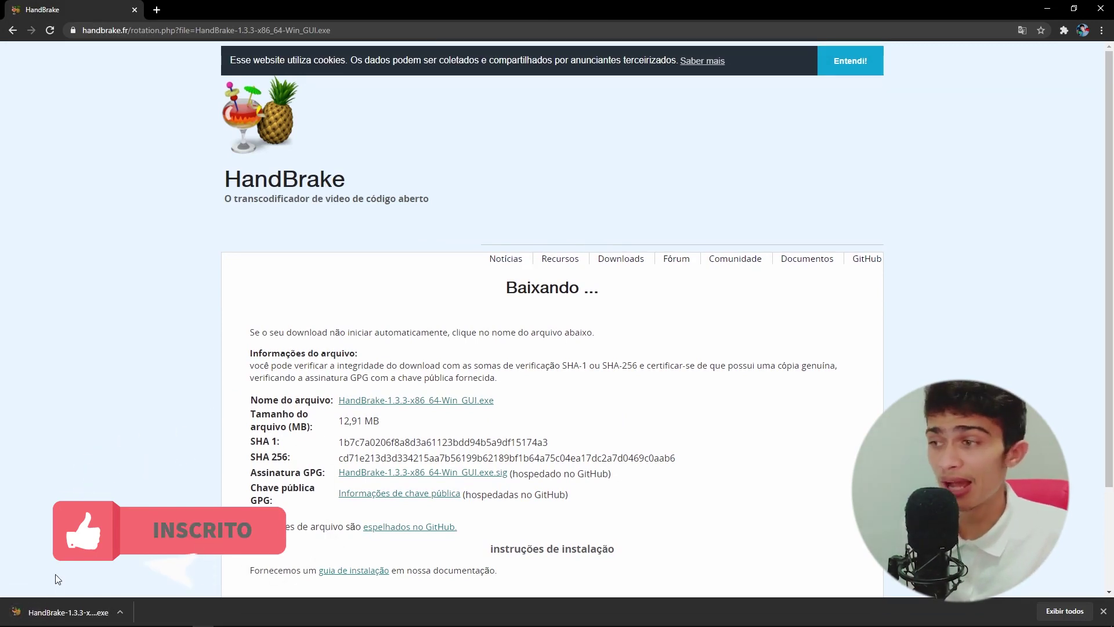
left_click(64, 612)
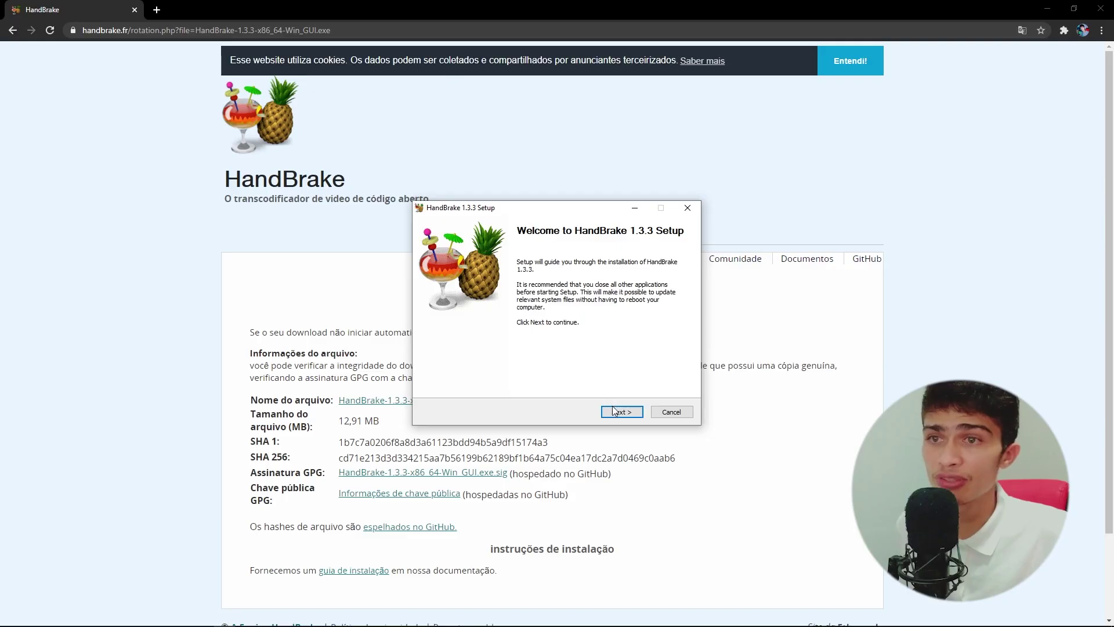
Step: Install HandBrake 1.3.3 into the default folder with the setup wizard
left_click(620, 412)
left_click(614, 414)
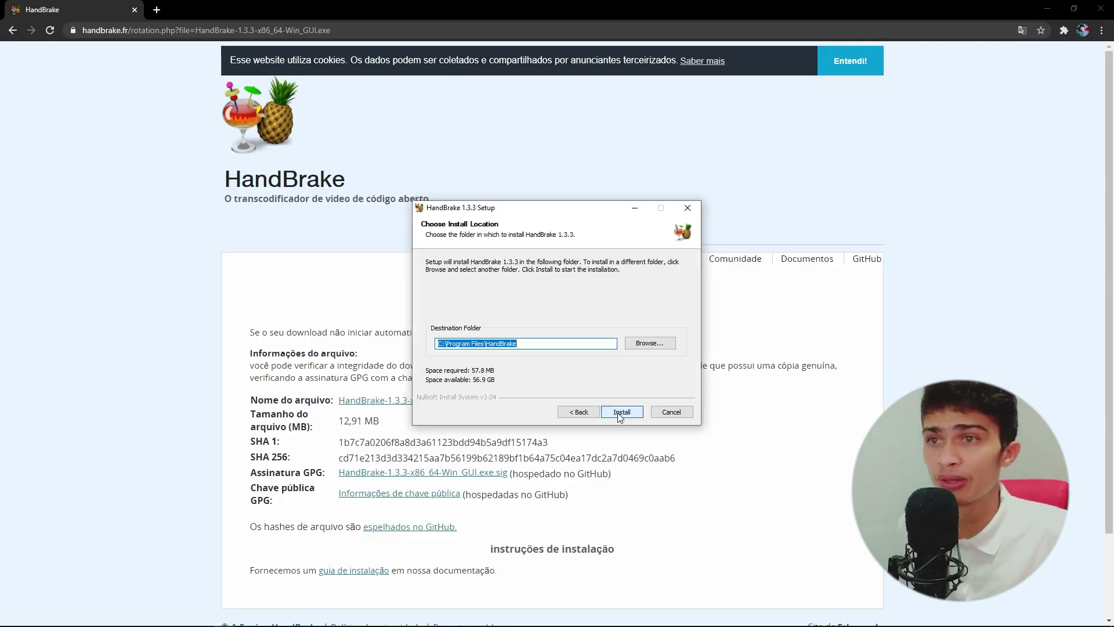
left_click(610, 411)
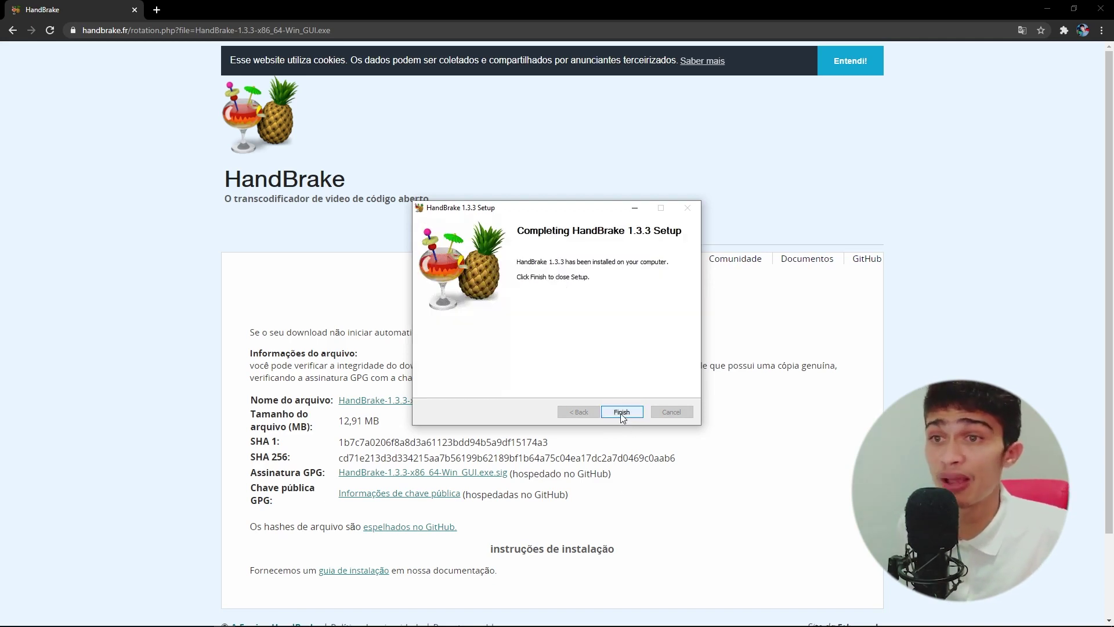
left_click(621, 412)
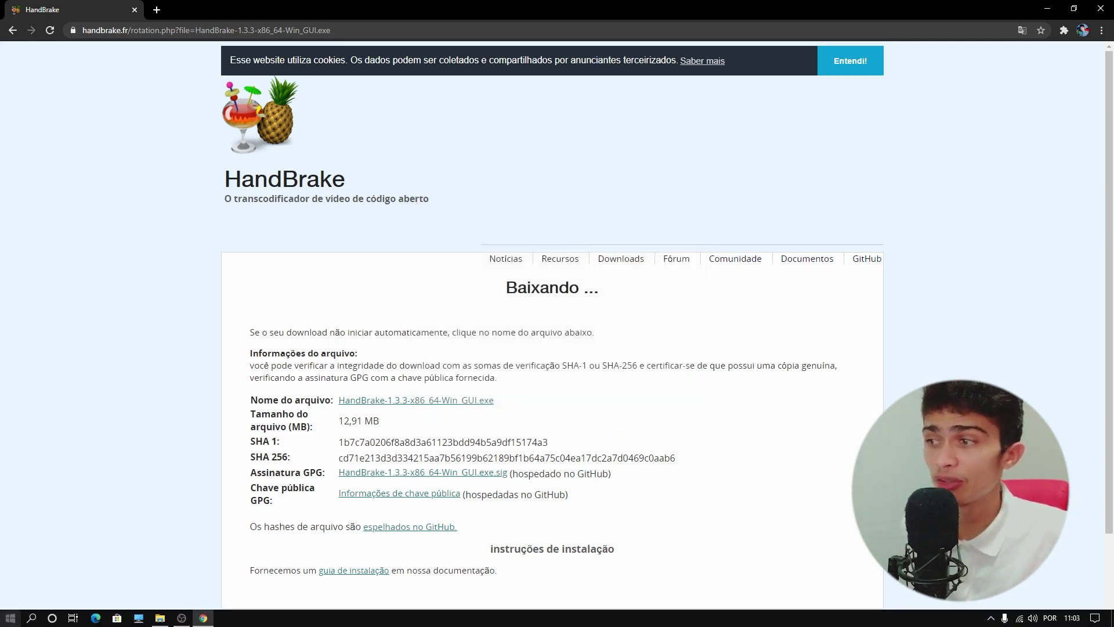
left_click(10, 618)
Step: Launch HandBrake, close Chrome, and bring up File Explorer on the FINAL folder
left_click(96, 123)
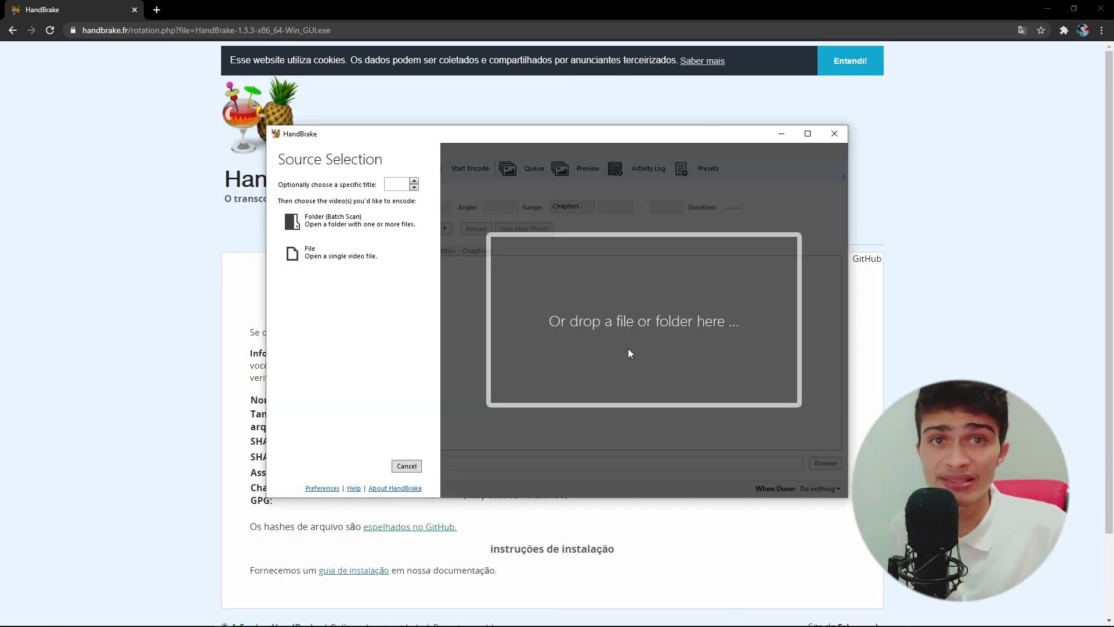
left_click(1102, 8)
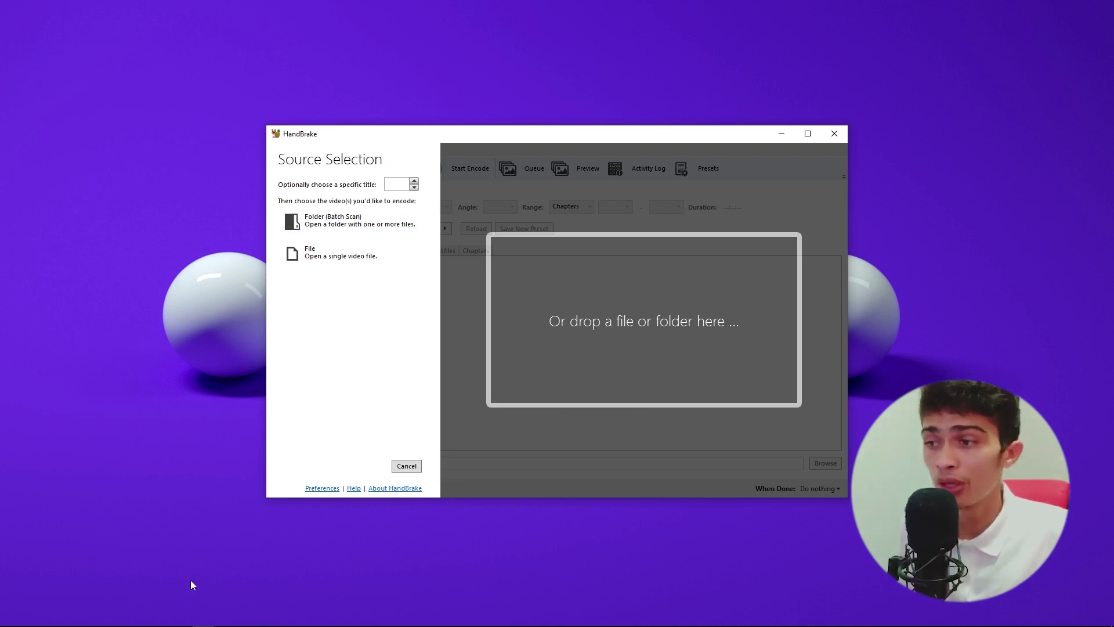
left_click(159, 622)
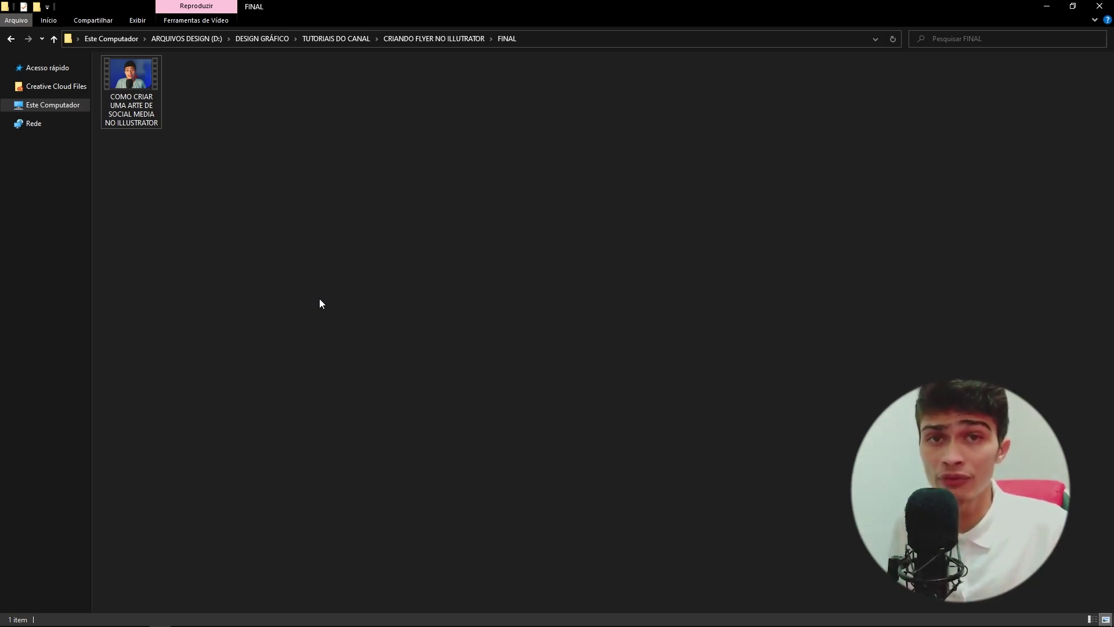
Step: Drag the COMO CRIAR UMA ARTE DE SOCIAL MEDIA NO ILLUSTRATOR video from FINAL into HandBrake
left_click(132, 86)
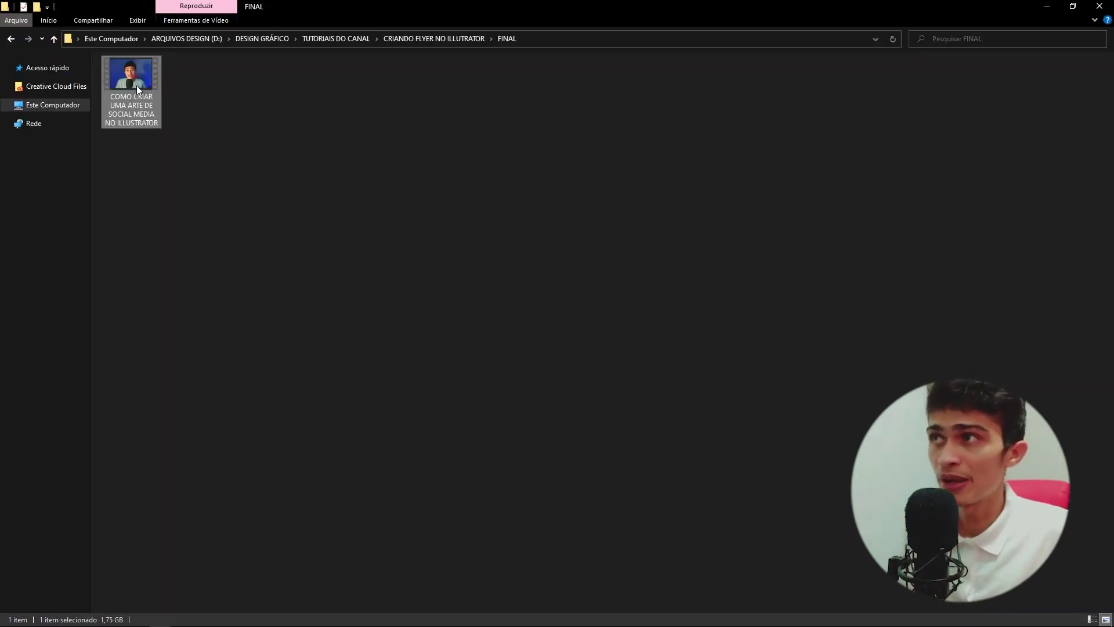
mouse_move(137, 86)
left_mouse_down()
mouse_move(203, 621)
mouse_move(549, 435)
left_mouse_up()
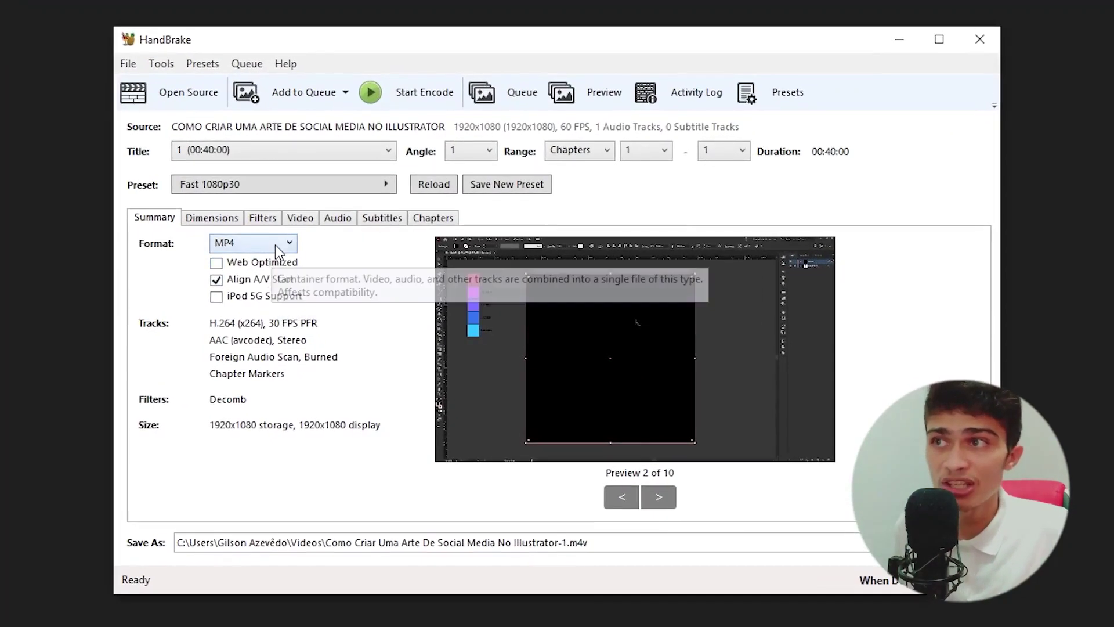
Step: Keep MP4 as the output format and review the Dimensions, Filters and Video settings
left_click(284, 250)
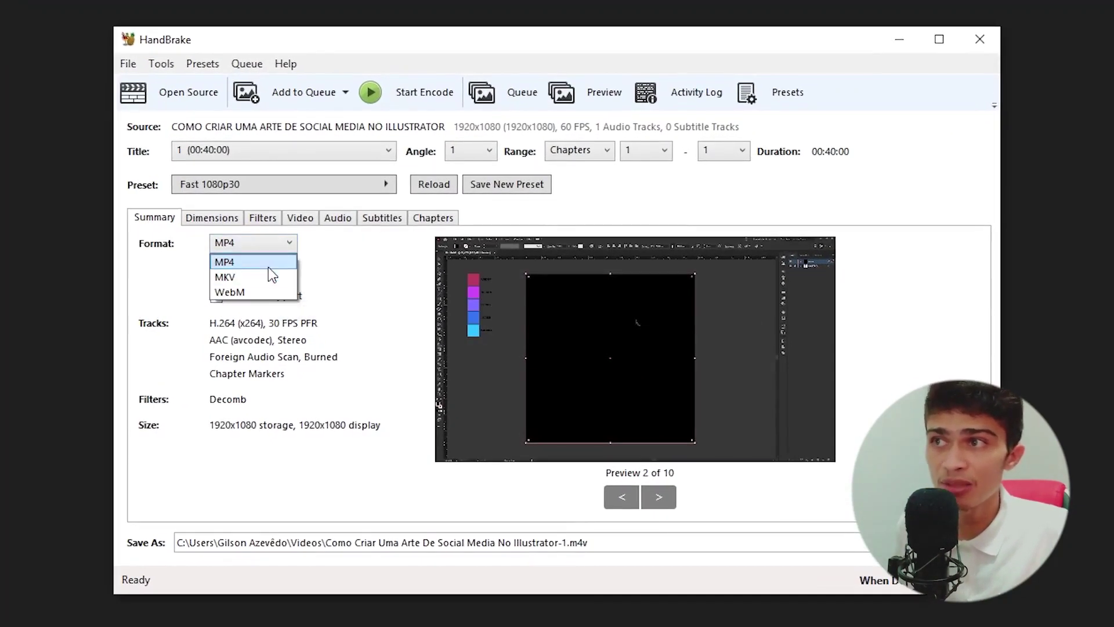
left_click(260, 247)
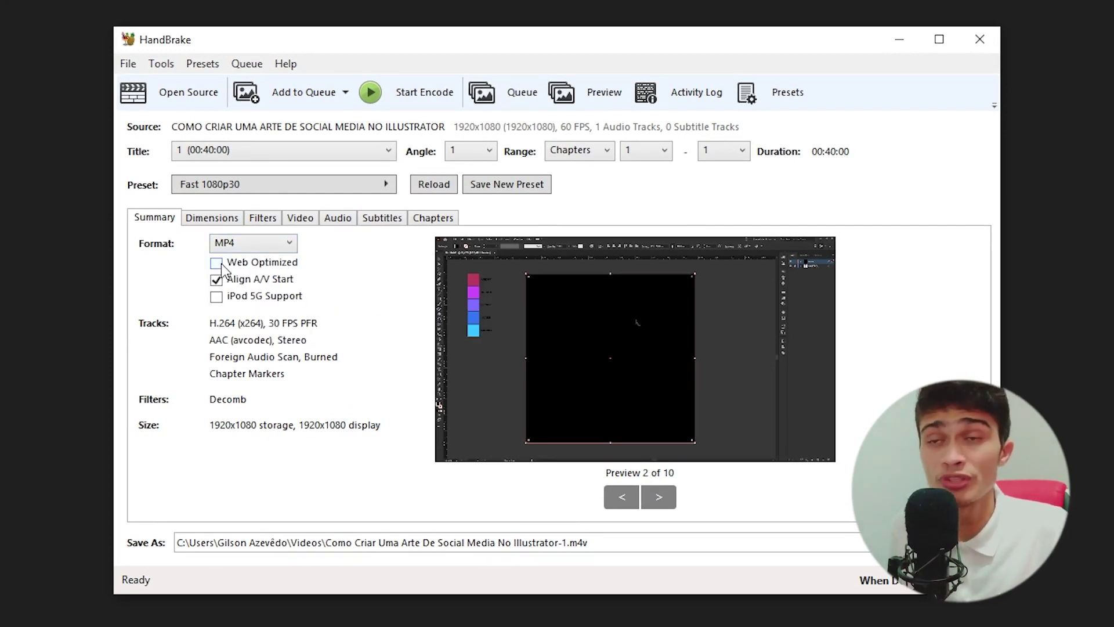
left_click(226, 227)
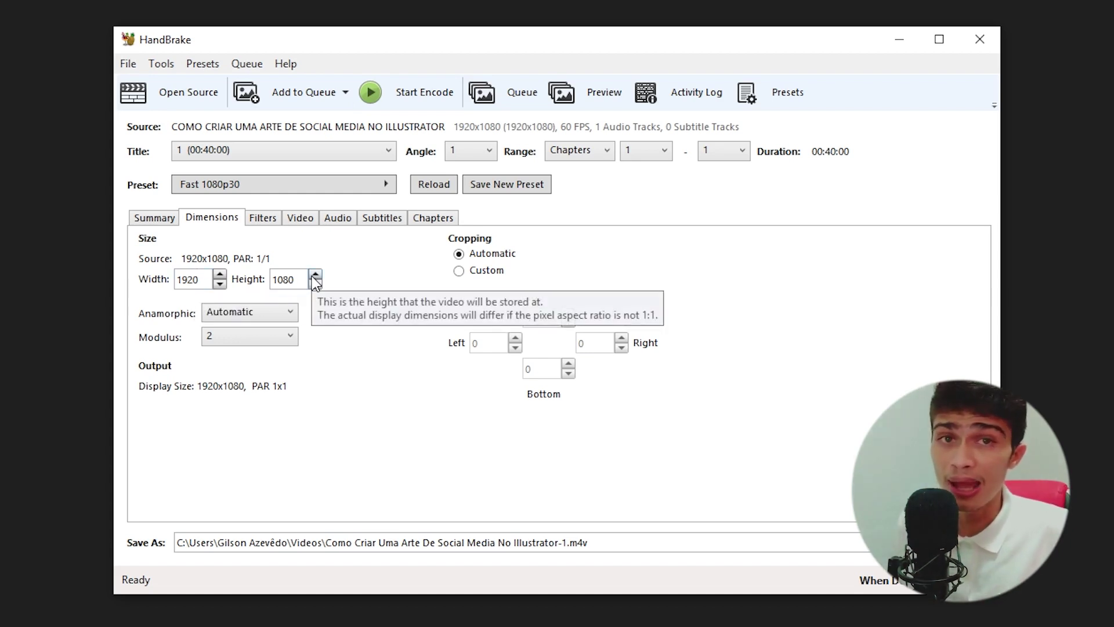
left_click(259, 220)
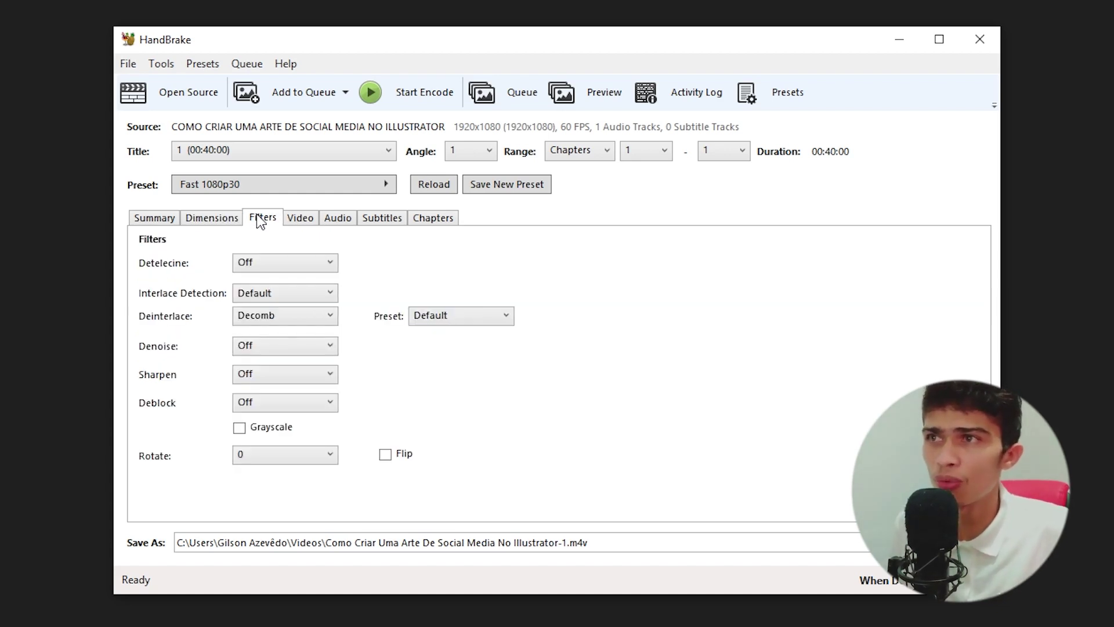
left_click(313, 220)
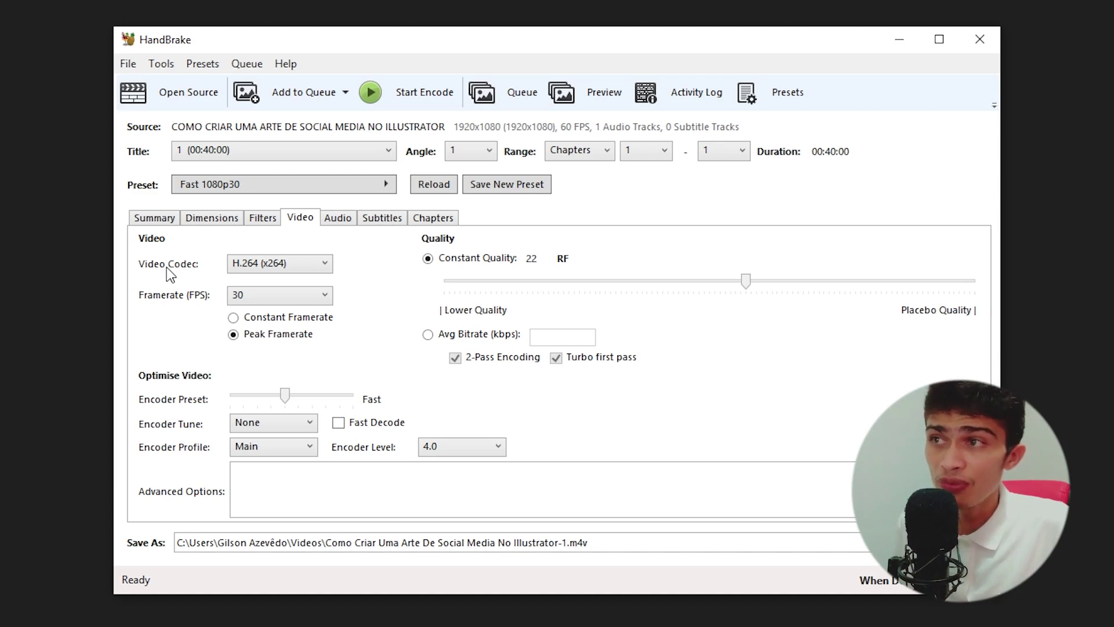
Step: Set the video encoder to H.264 (Nvidia NVEnc)
left_click(257, 267)
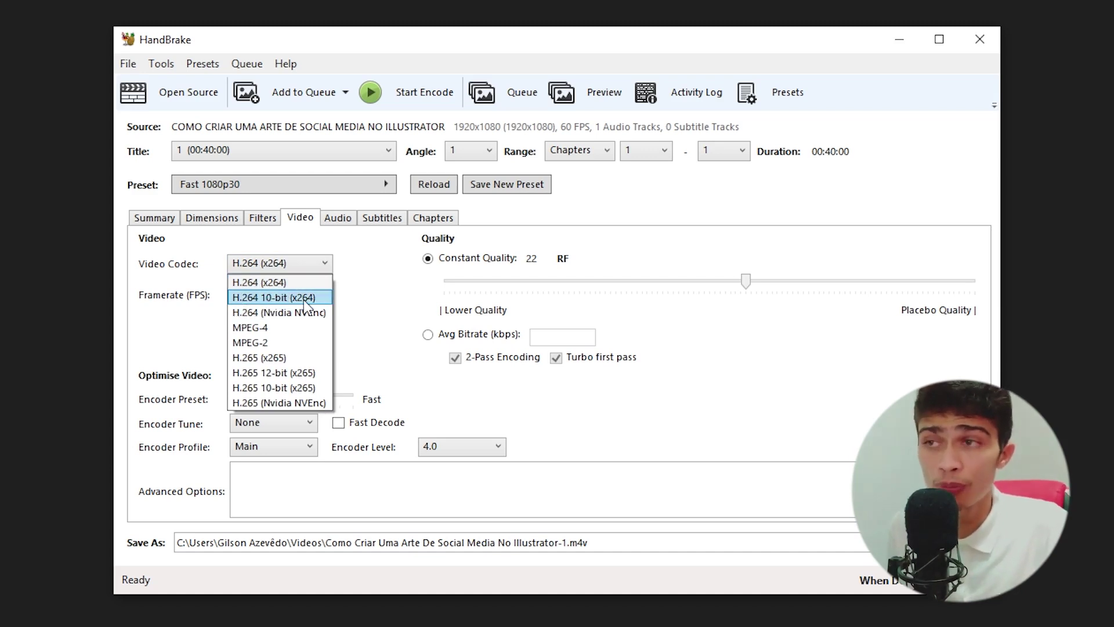
left_click(258, 316)
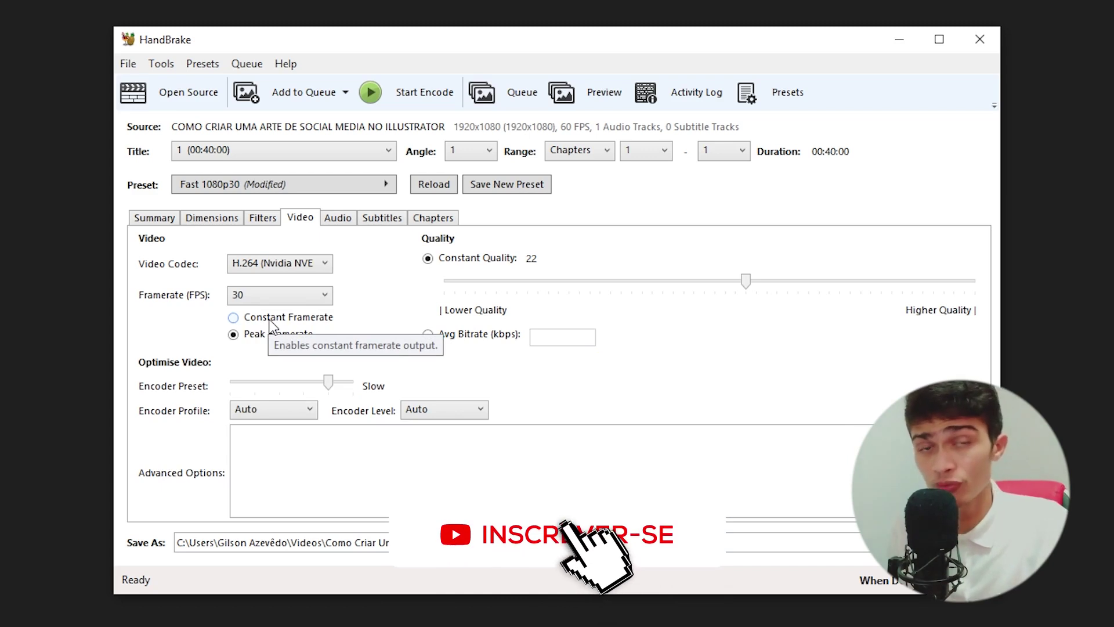
left_click(302, 264)
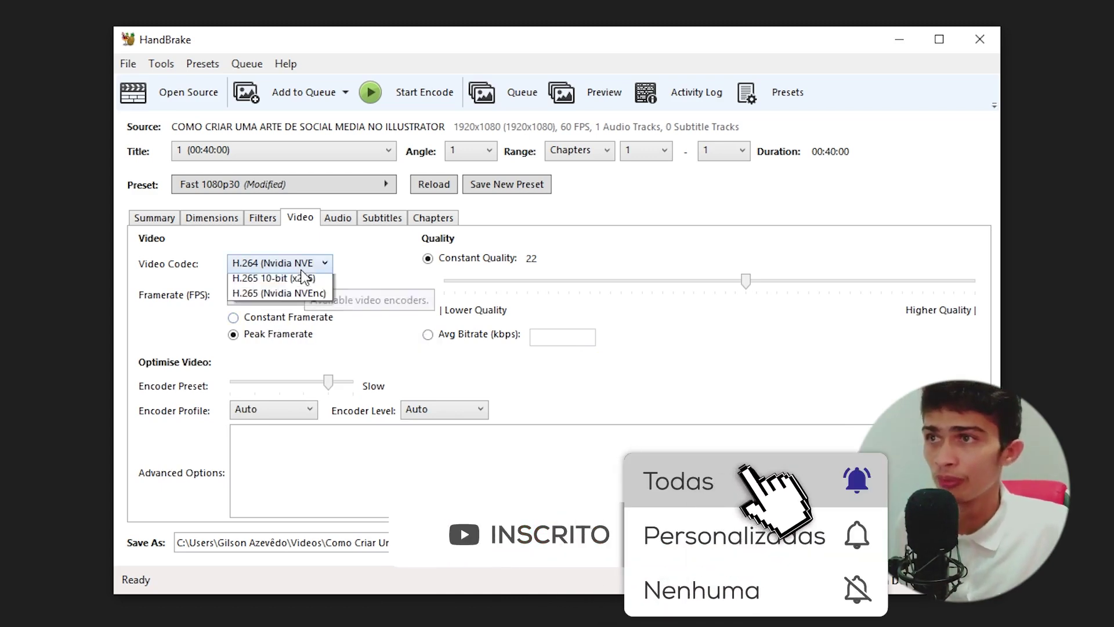
left_click(283, 281)
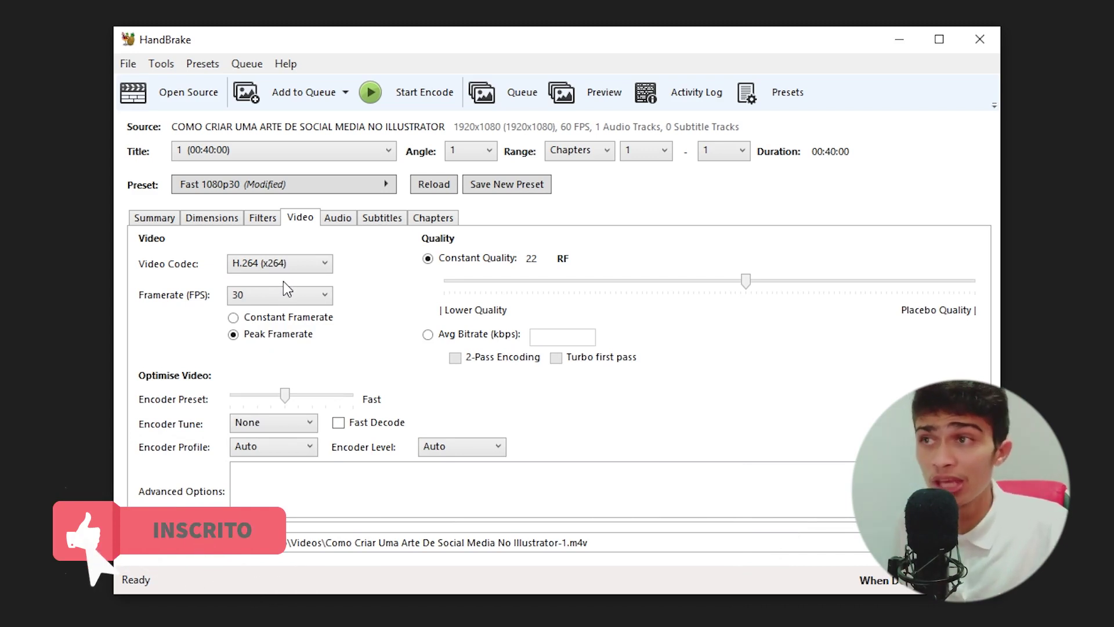
left_click(283, 264)
left_click(321, 314)
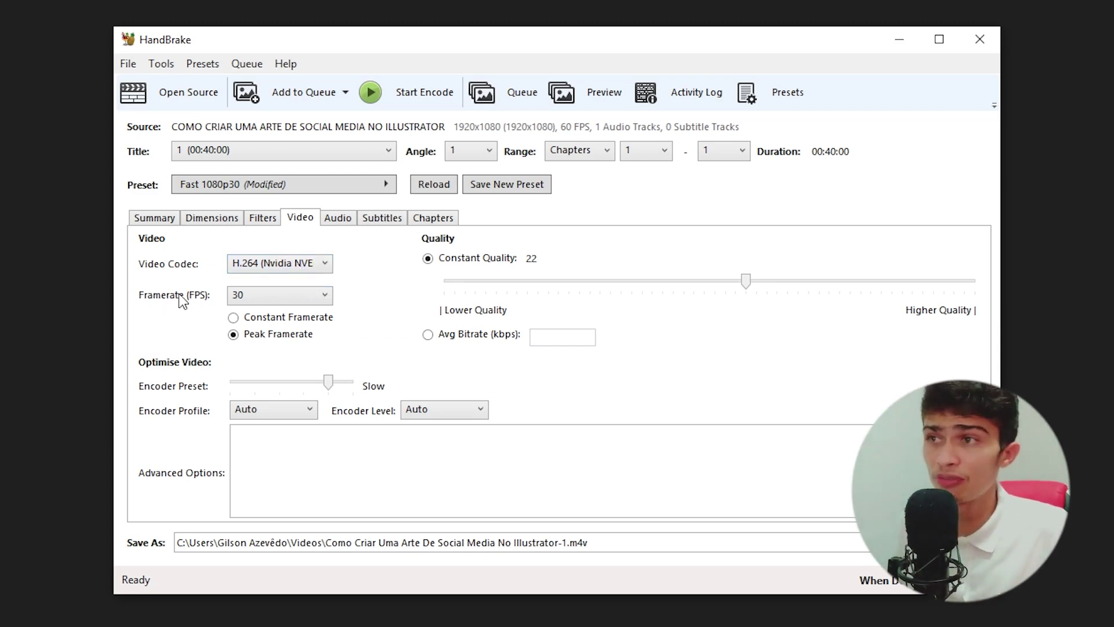
Step: Keep the framerate at 30 fps peak with constant quality RF 22
left_click(288, 299)
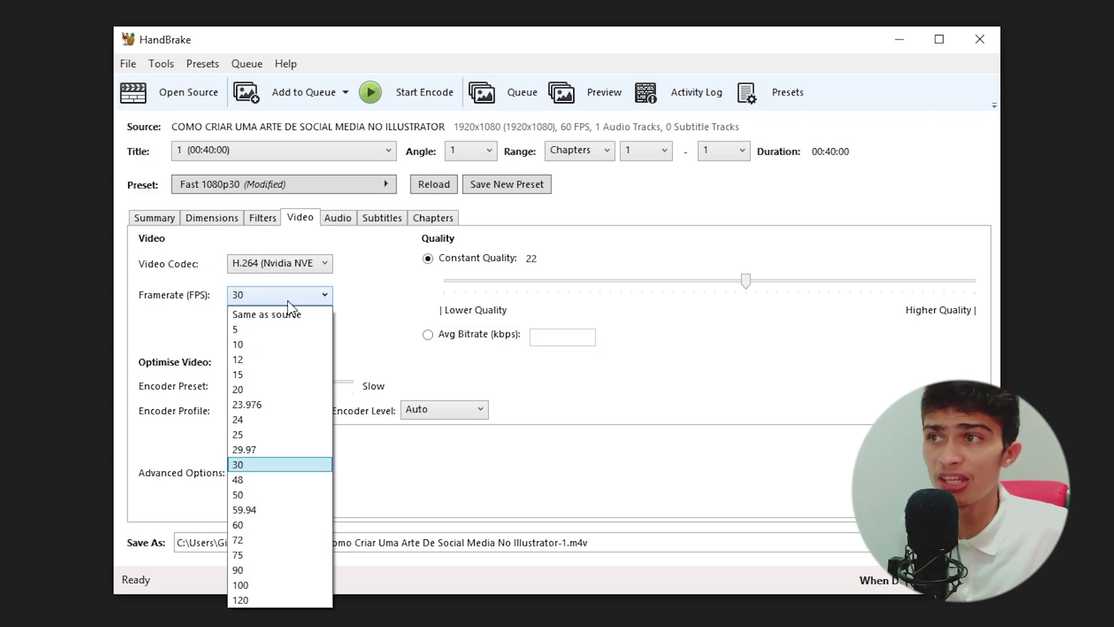
left_click(286, 299)
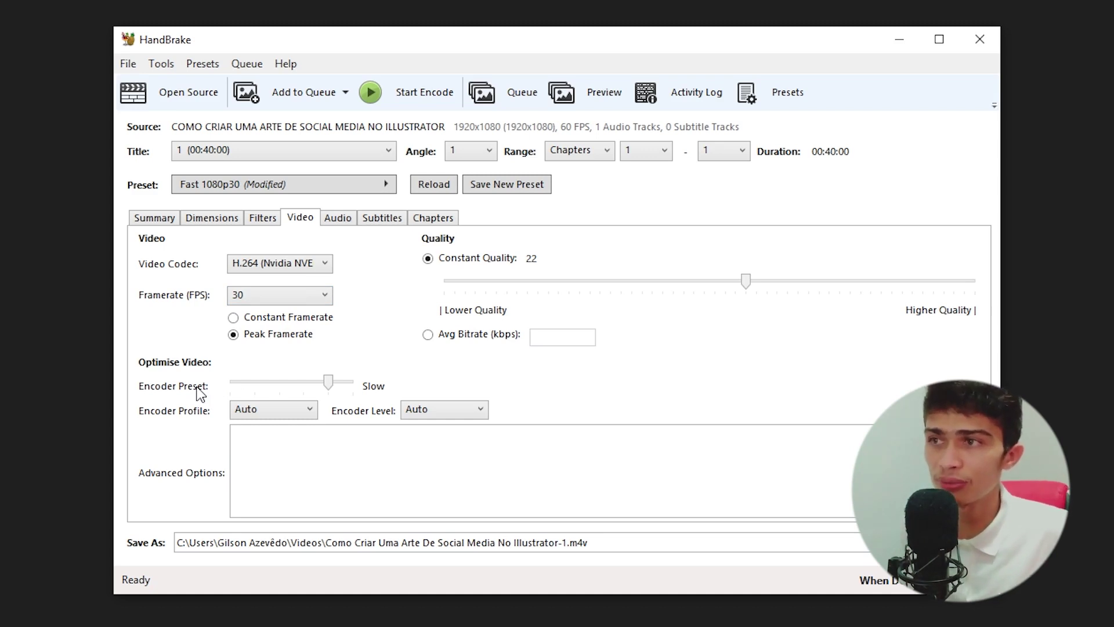
mouse_move(298, 392)
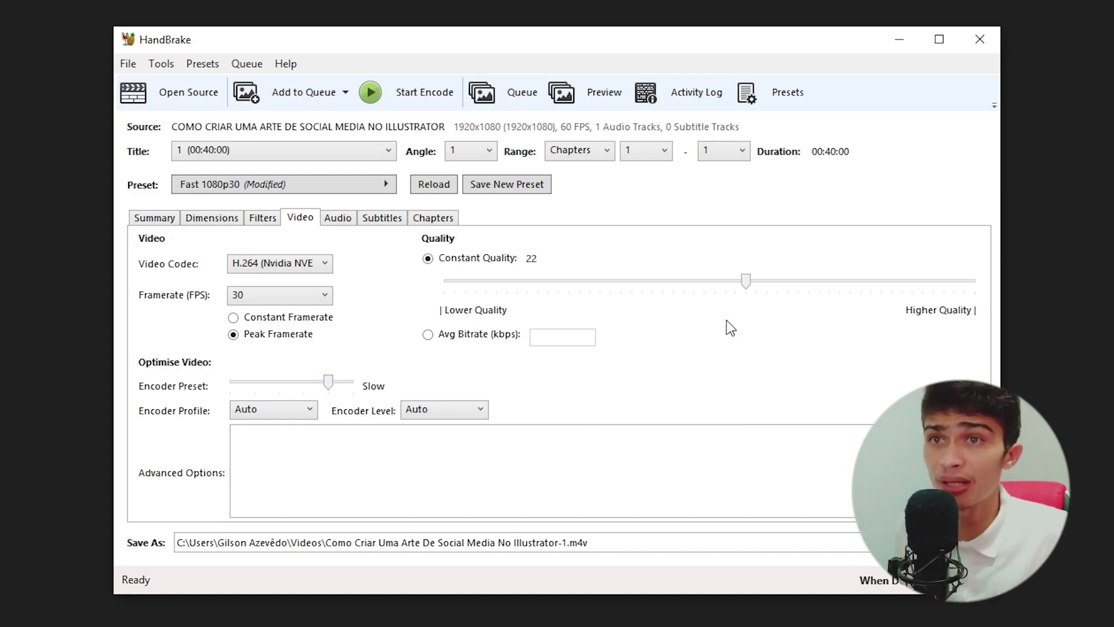
mouse_move(742, 296)
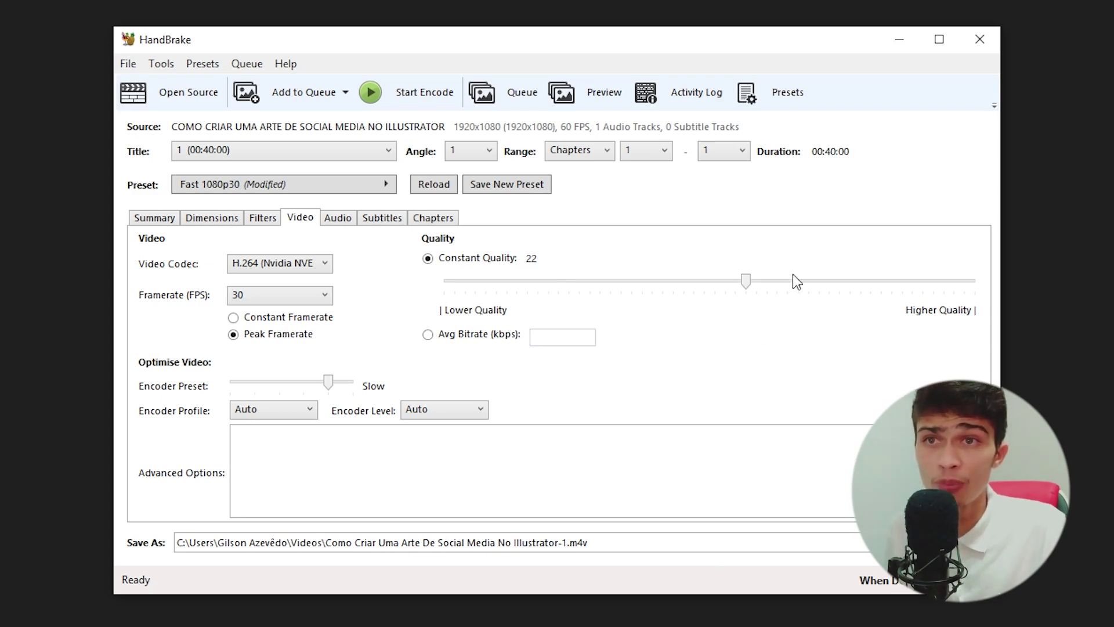
mouse_move(798, 284)
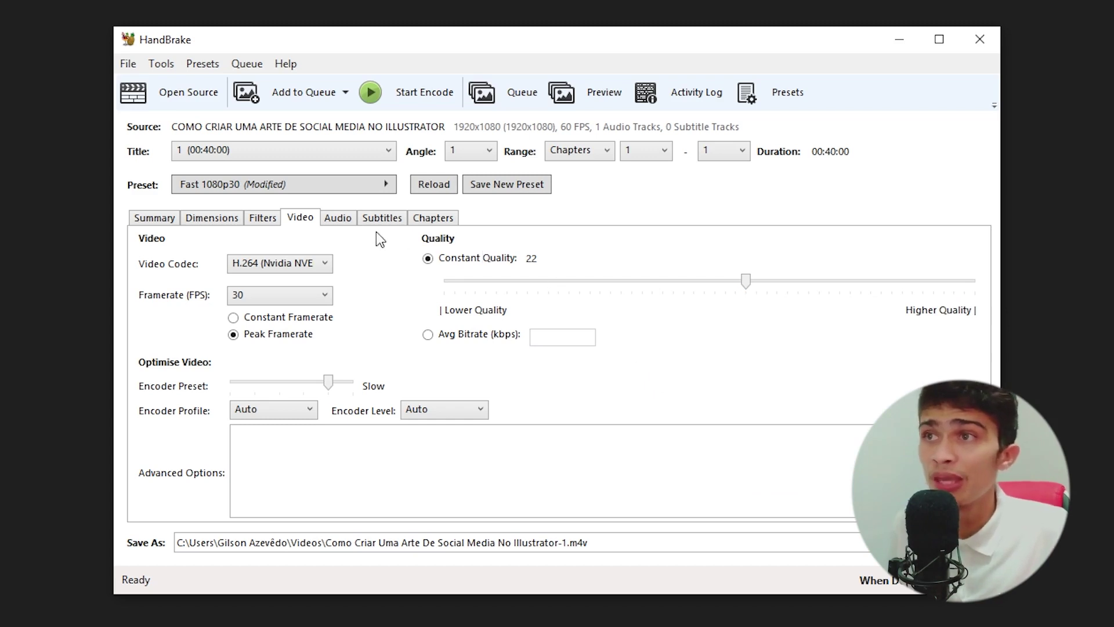
Step: Keep the AAC audio codec, raise its bitrate from 160 to 320, and view subtitle settings
left_click(340, 219)
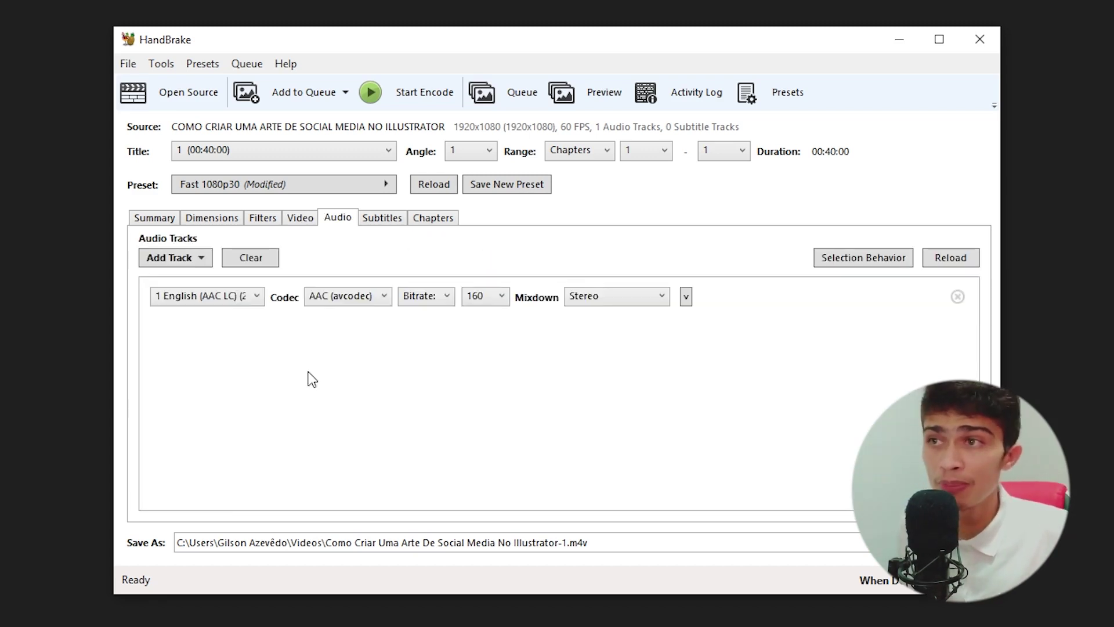
left_click(352, 298)
left_click(350, 297)
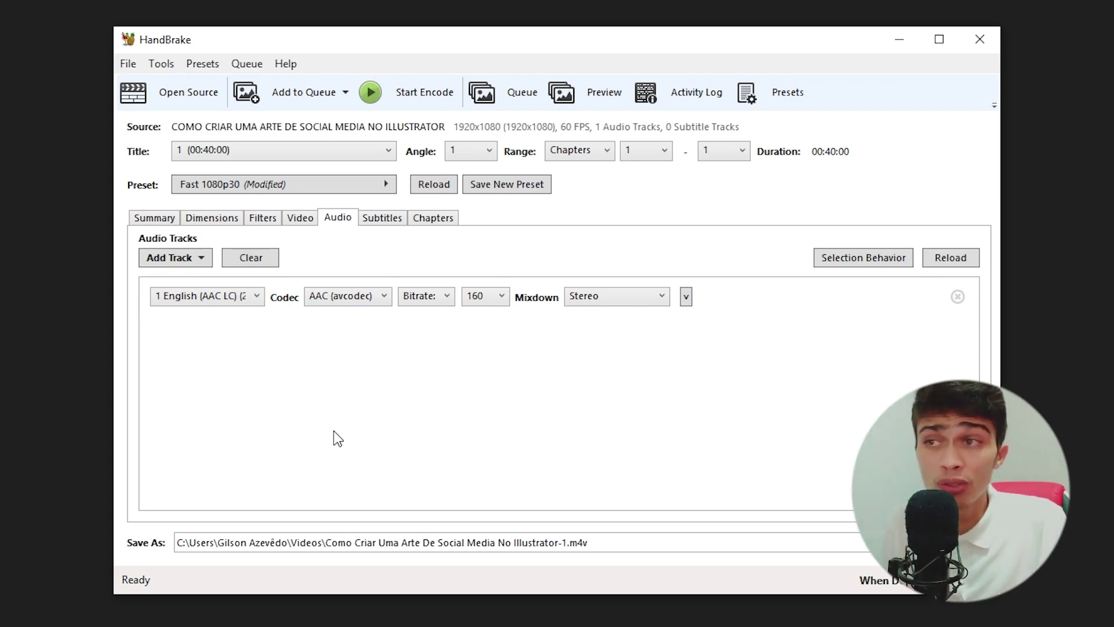
left_click(349, 301)
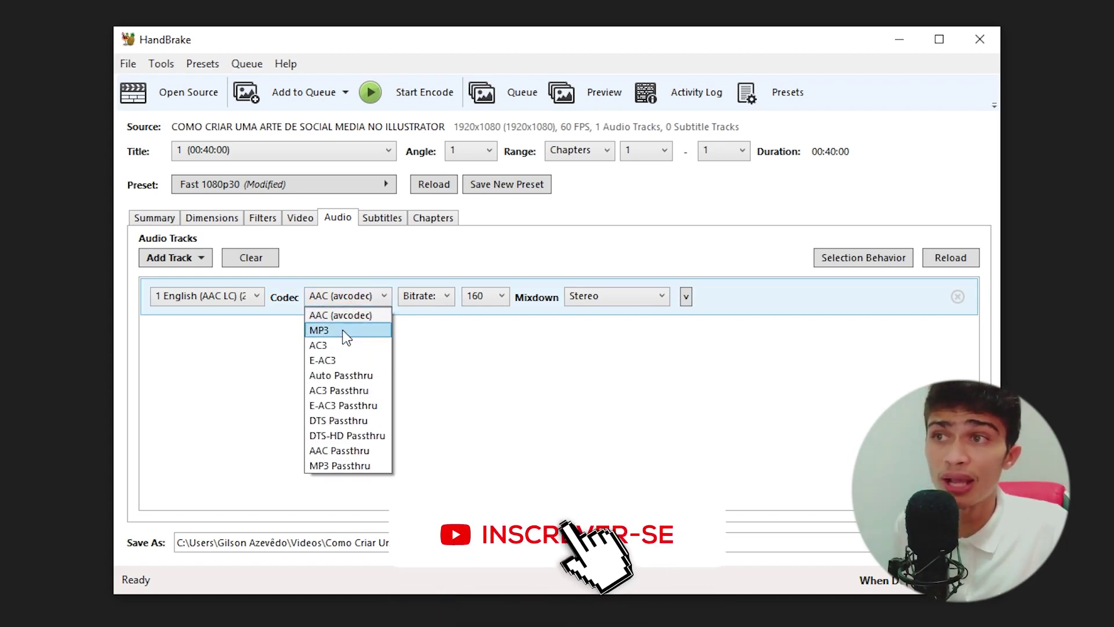
left_click(357, 298)
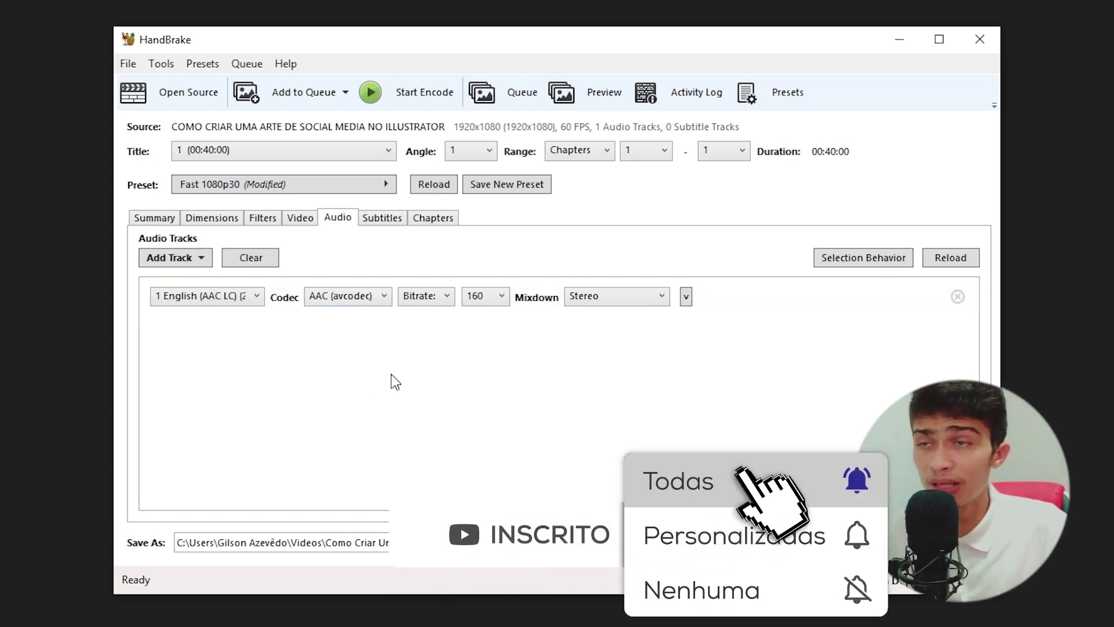
left_click(502, 298)
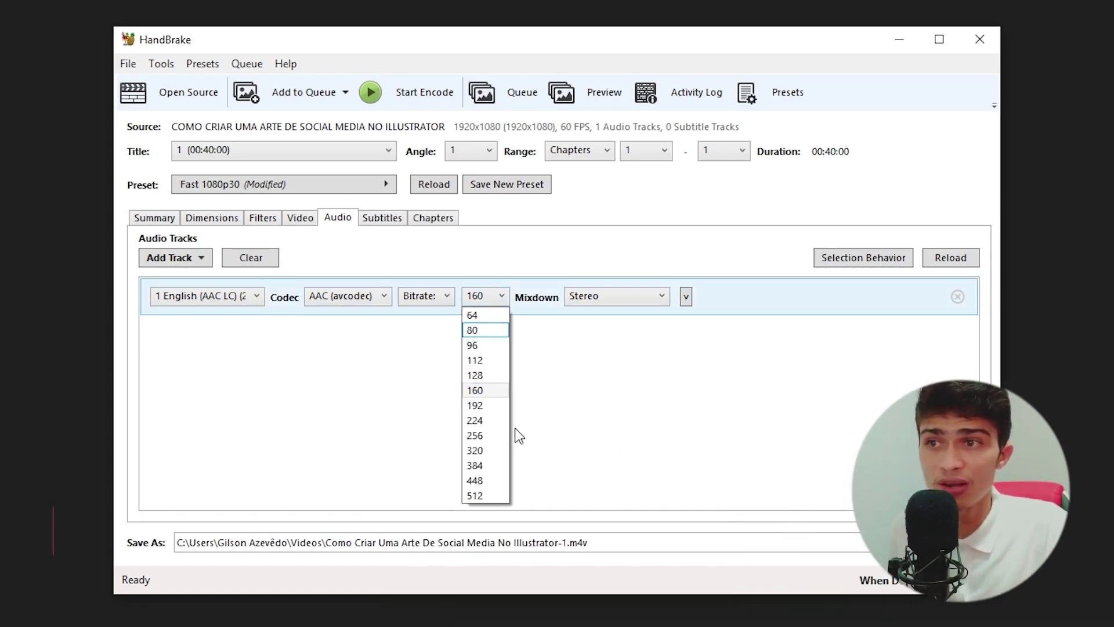
left_click(493, 450)
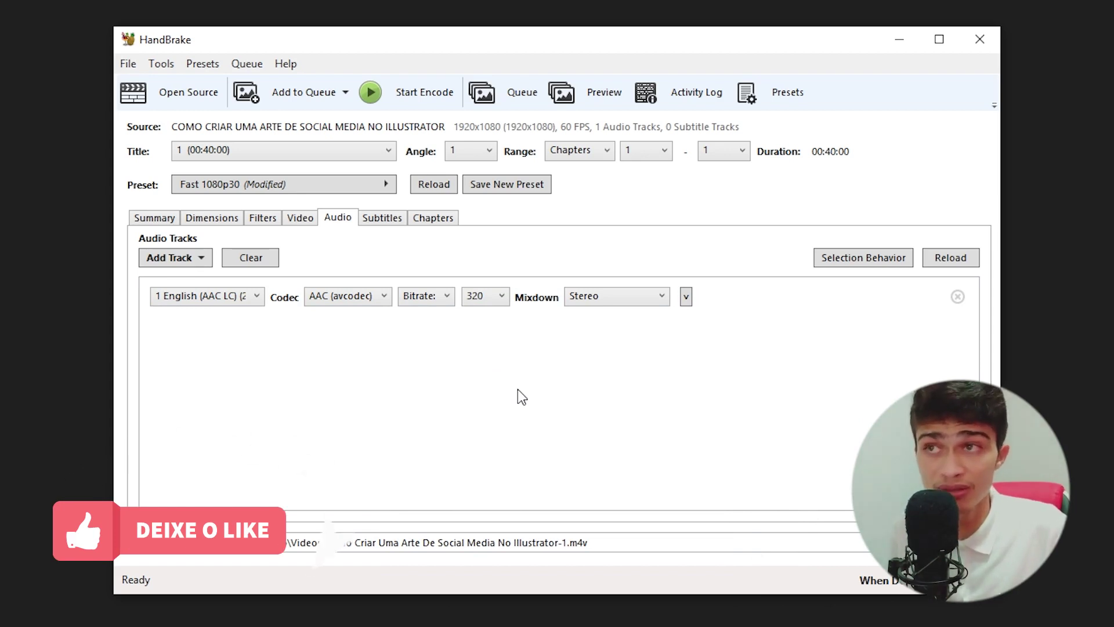
left_click(386, 218)
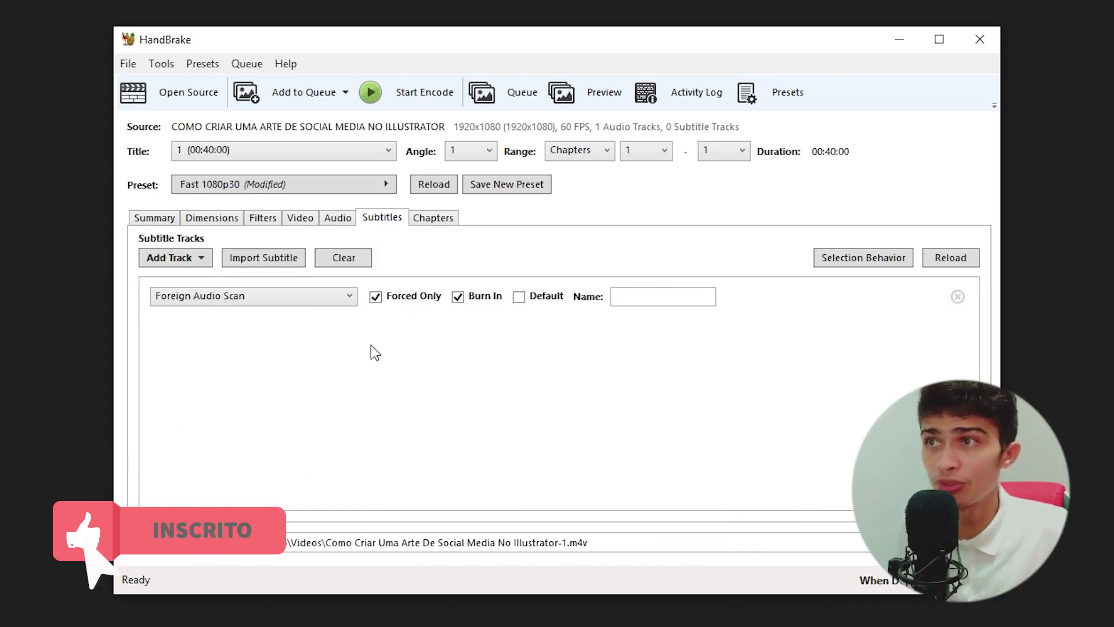
Step: Set the output destination to the FINAL folder under CRIANDO FLYER NO ILLUTRATOR on drive D
left_click(426, 219)
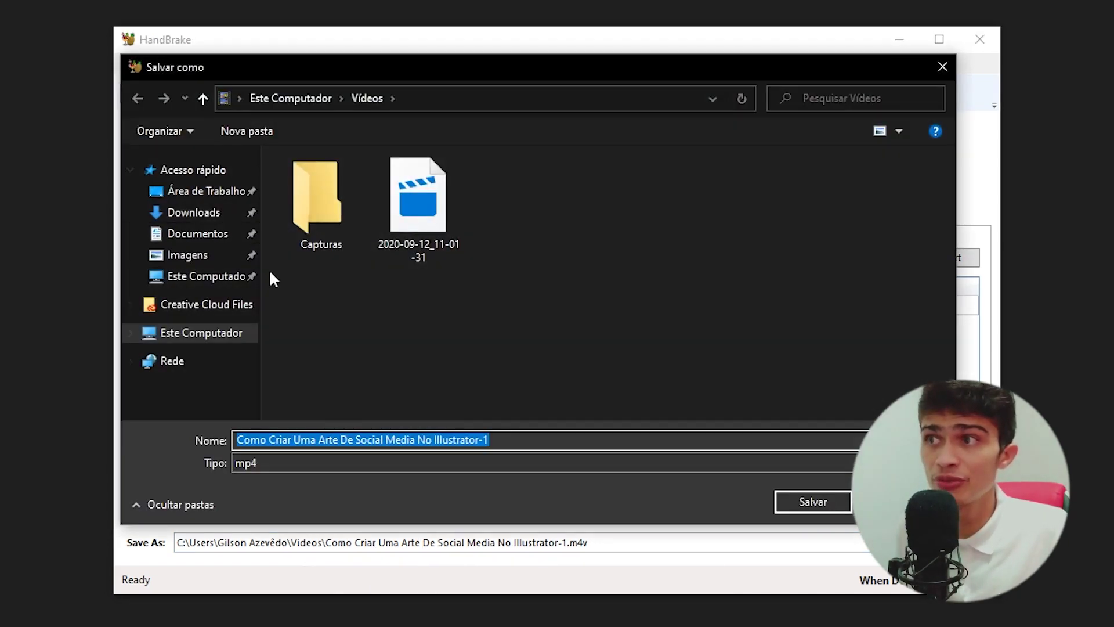
left_click(210, 343)
double_click(569, 358)
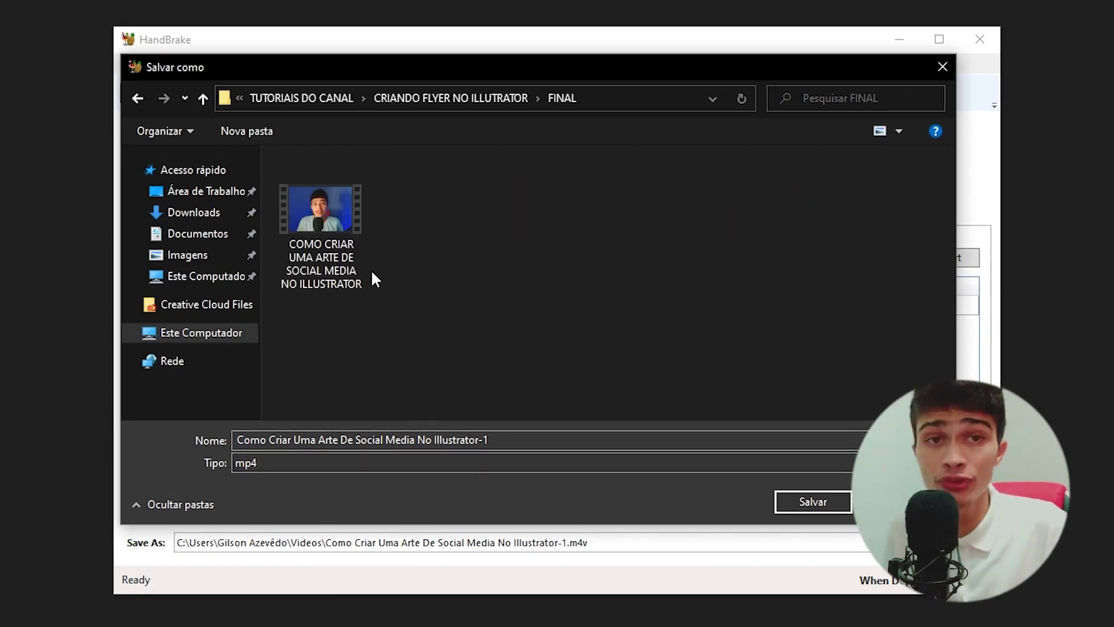
left_click(493, 440)
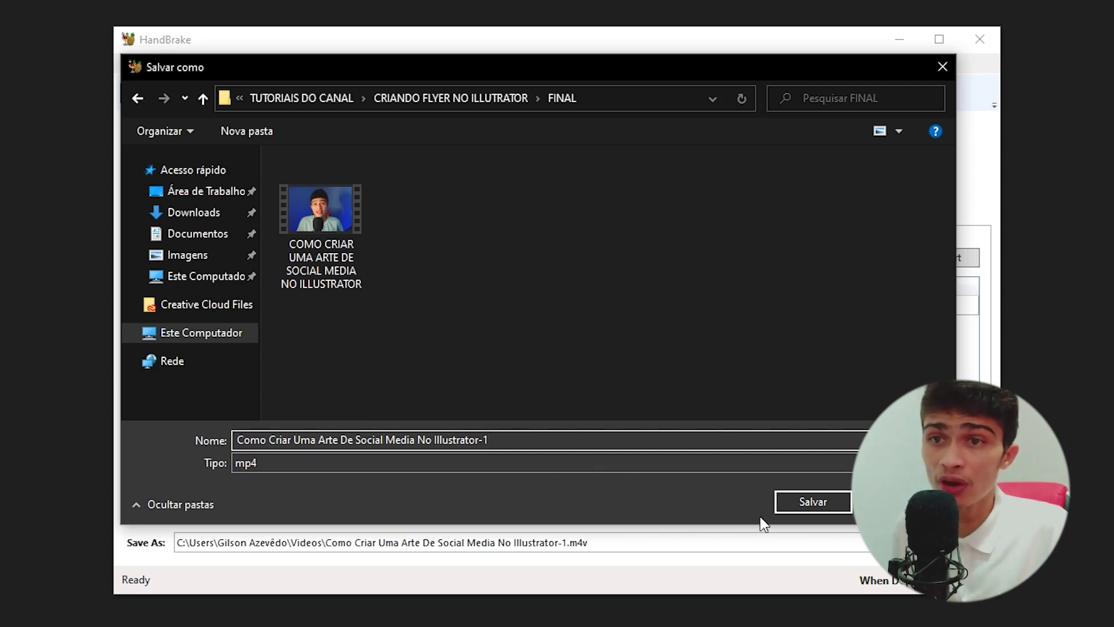
left_click(843, 500)
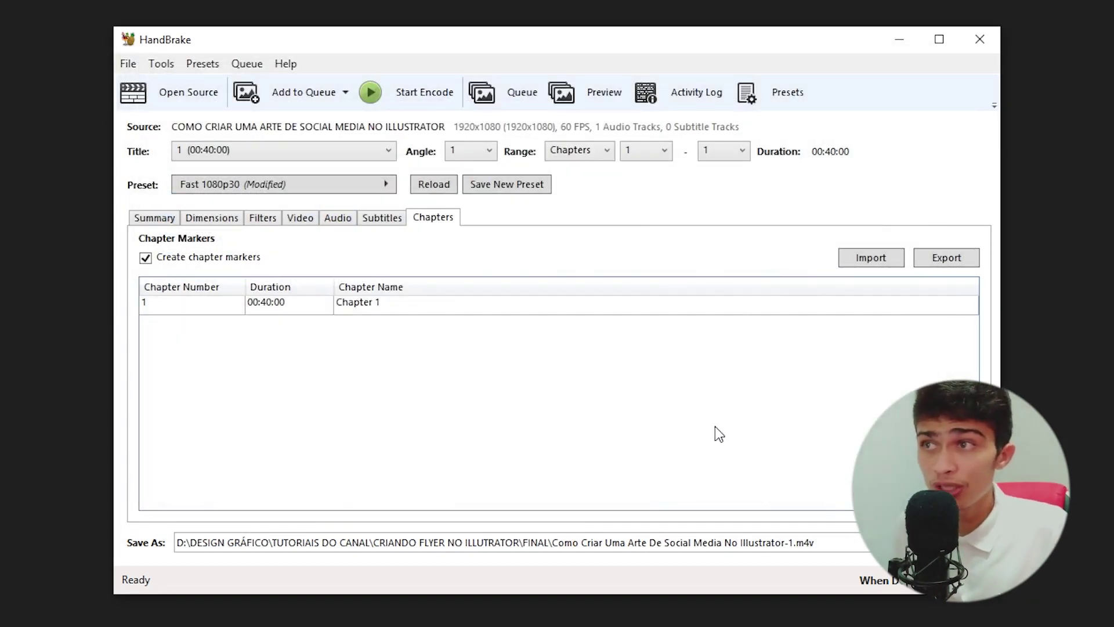
Step: Start encoding the video into the FINAL folder
left_click(378, 96)
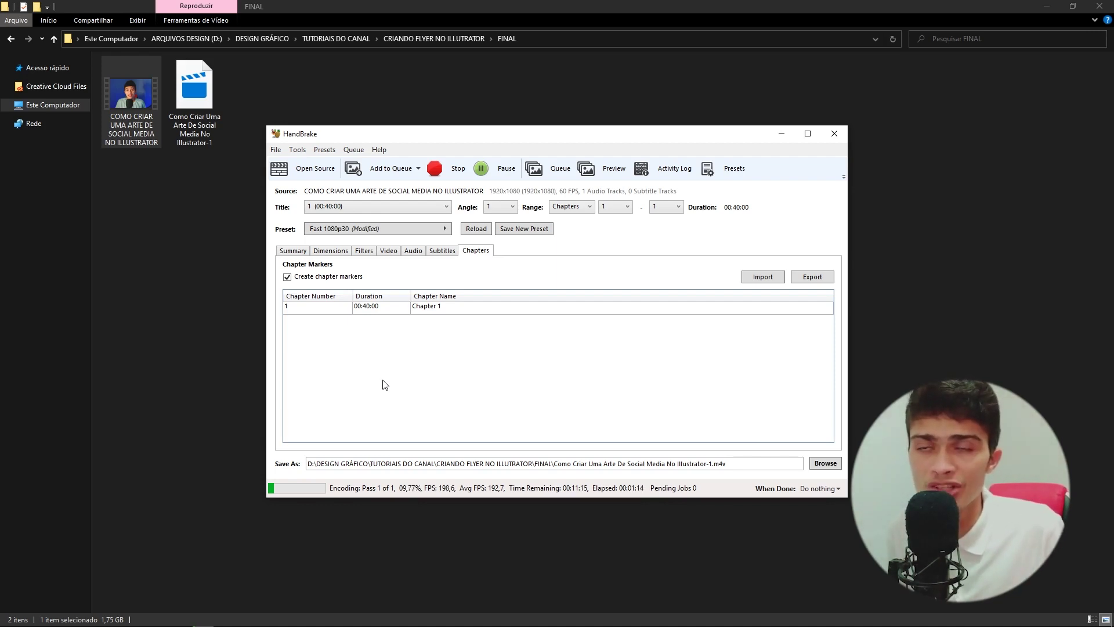
Step: Browse the Dimensions, Filters and Video settings until the queue finishes, then return to the video folder
left_click(324, 252)
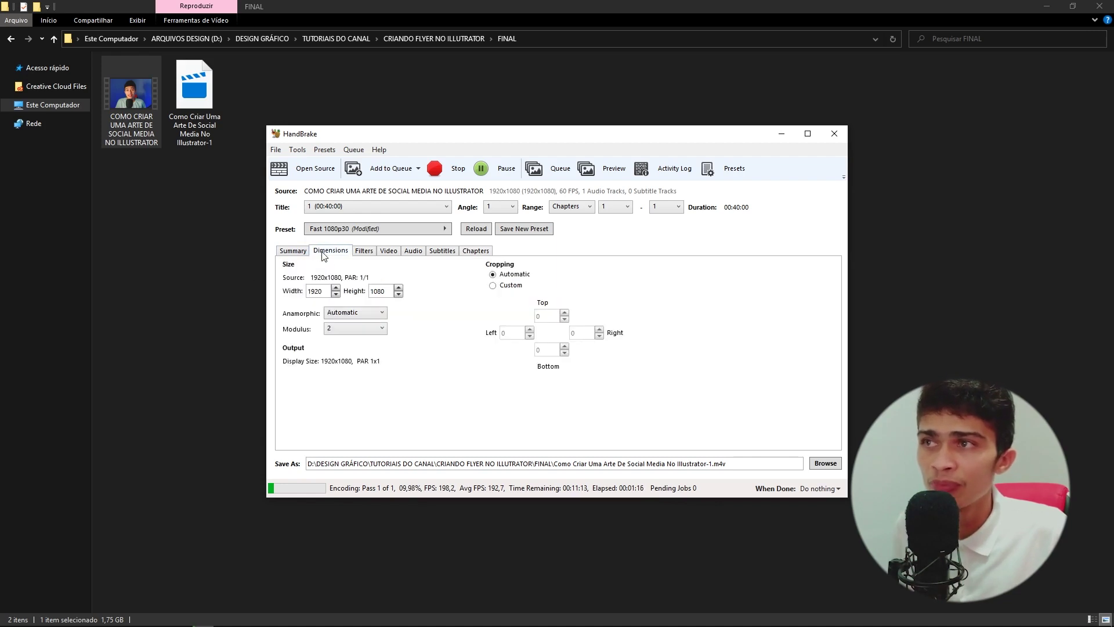
left_click(363, 250)
left_click(397, 251)
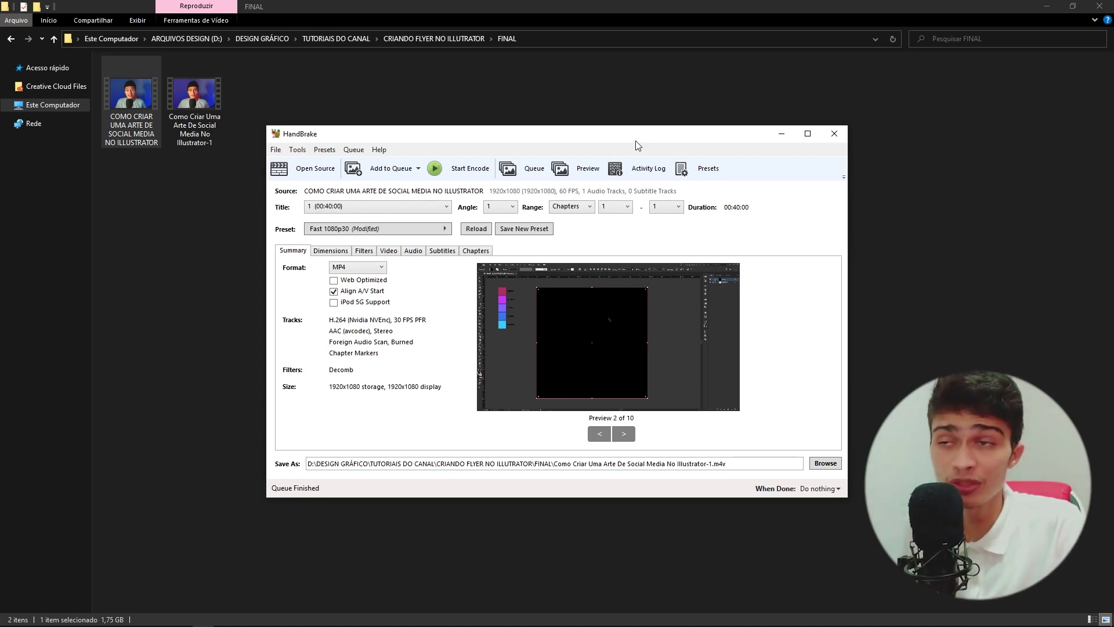
left_click(140, 266)
Step: Compare the 1.75 GB original video with the new 499 MB Illustrator-1 encode
left_click(135, 109)
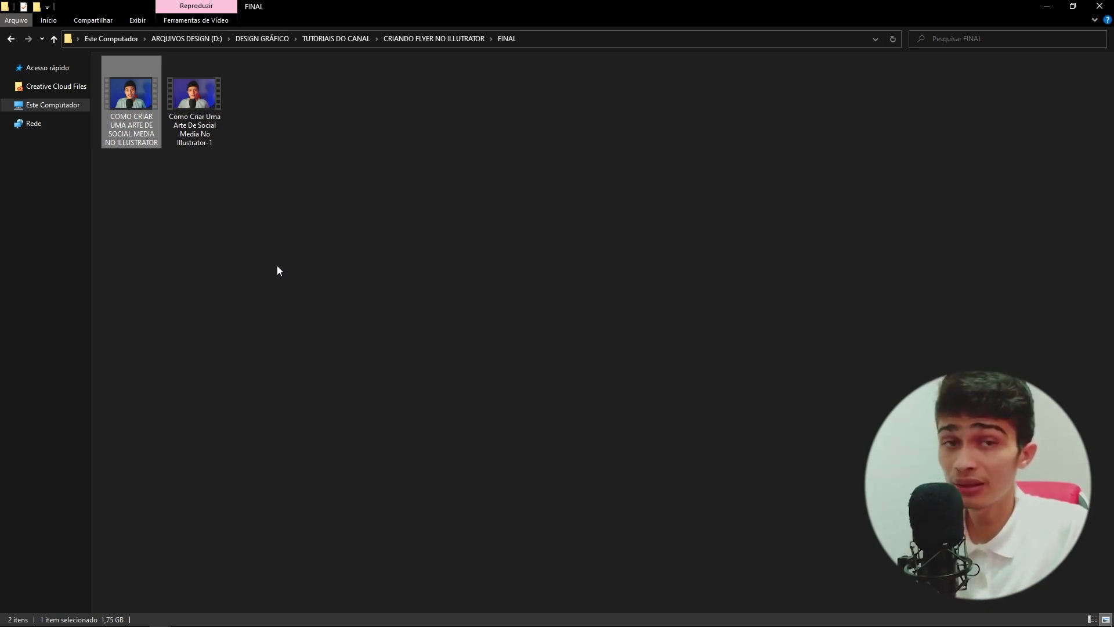
left_click(202, 101)
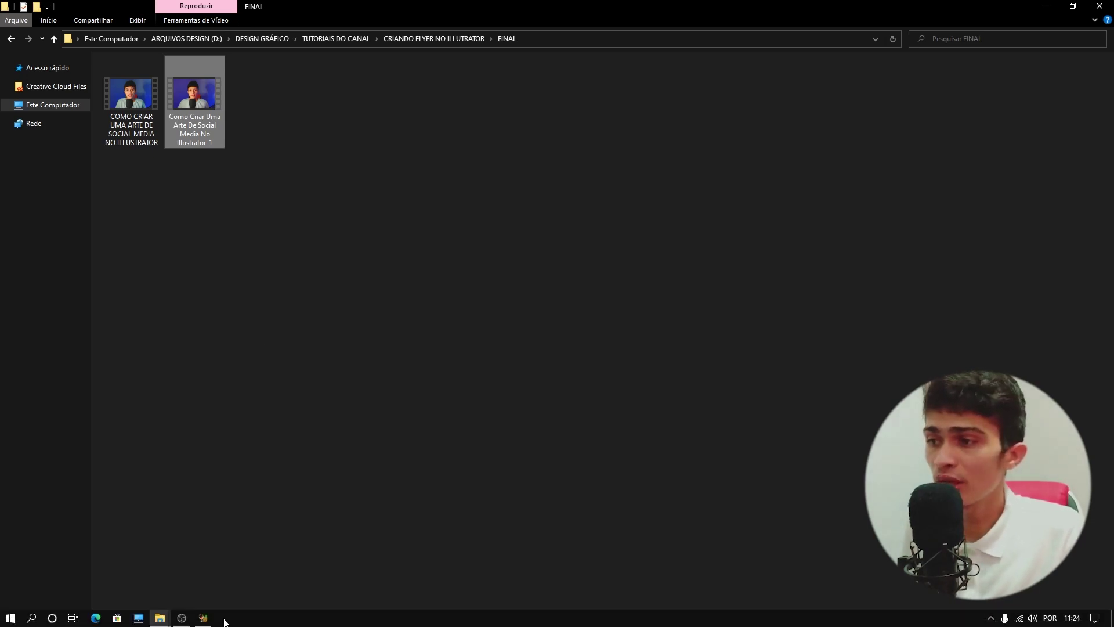
Step: Bring HandBrake forward and review its Video settings: H.264 (Nvidia NVEnc), 30 fps, constant quality 22
left_click(203, 617)
left_click(387, 251)
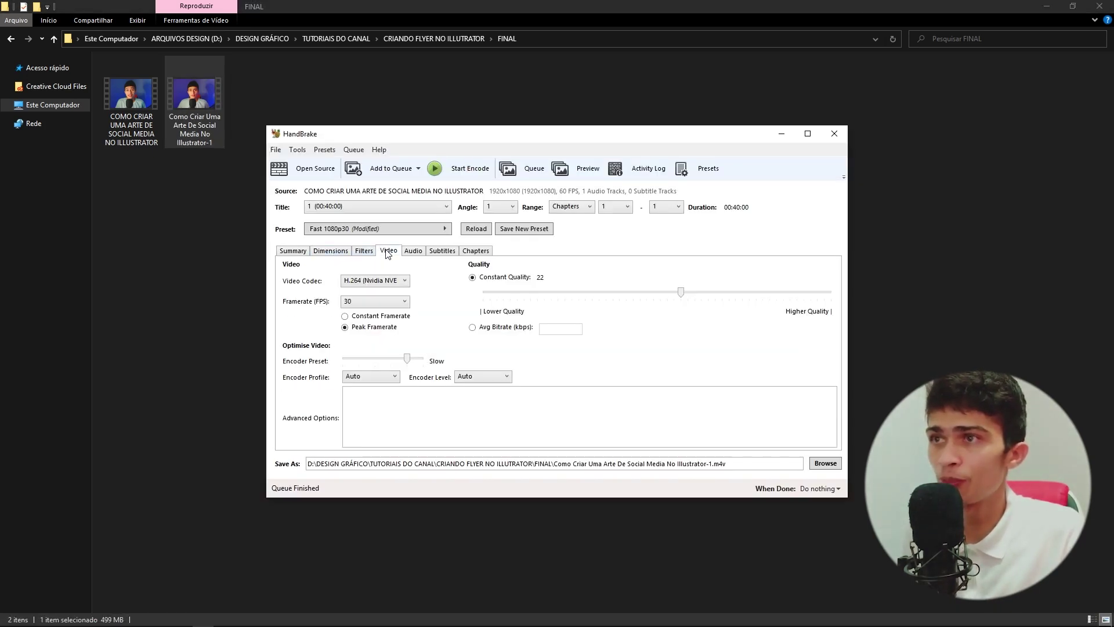
mouse_move(684, 293)
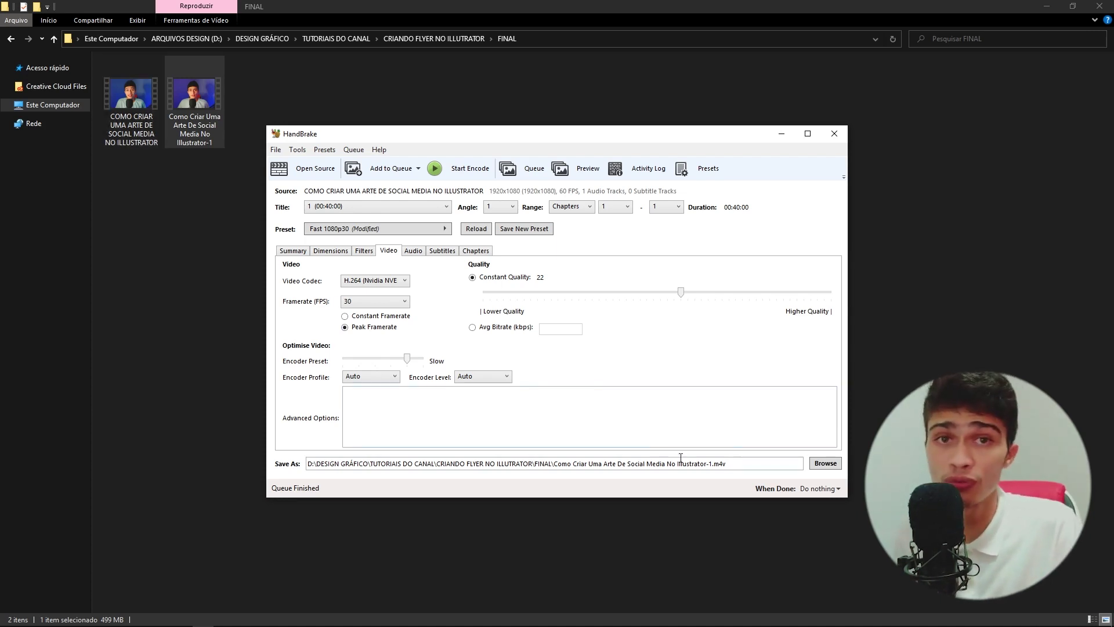
mouse_move(727, 305)
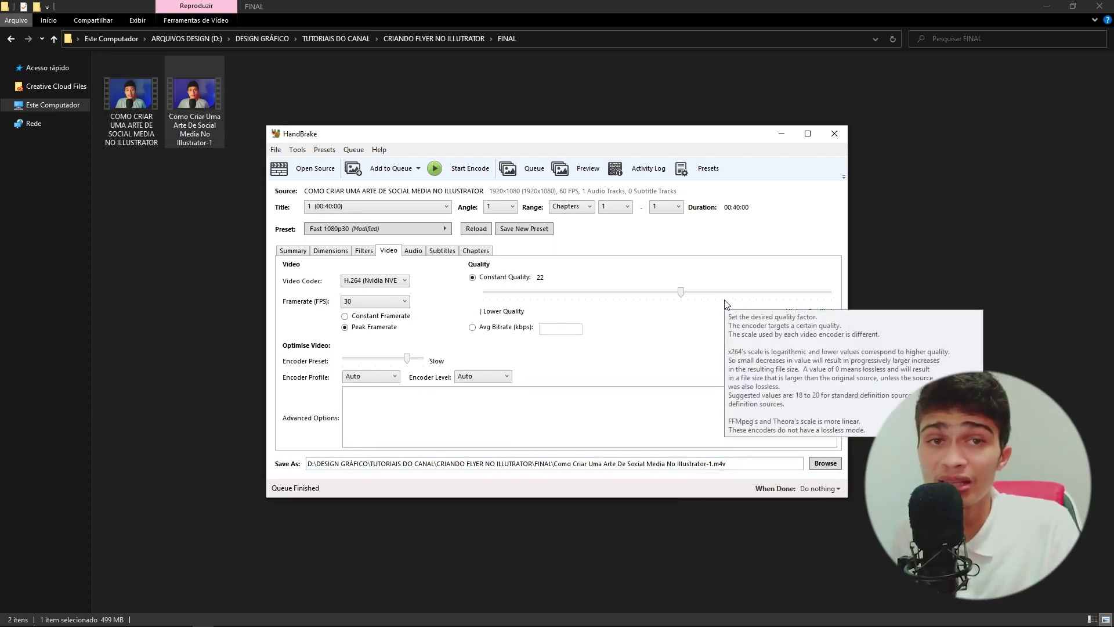